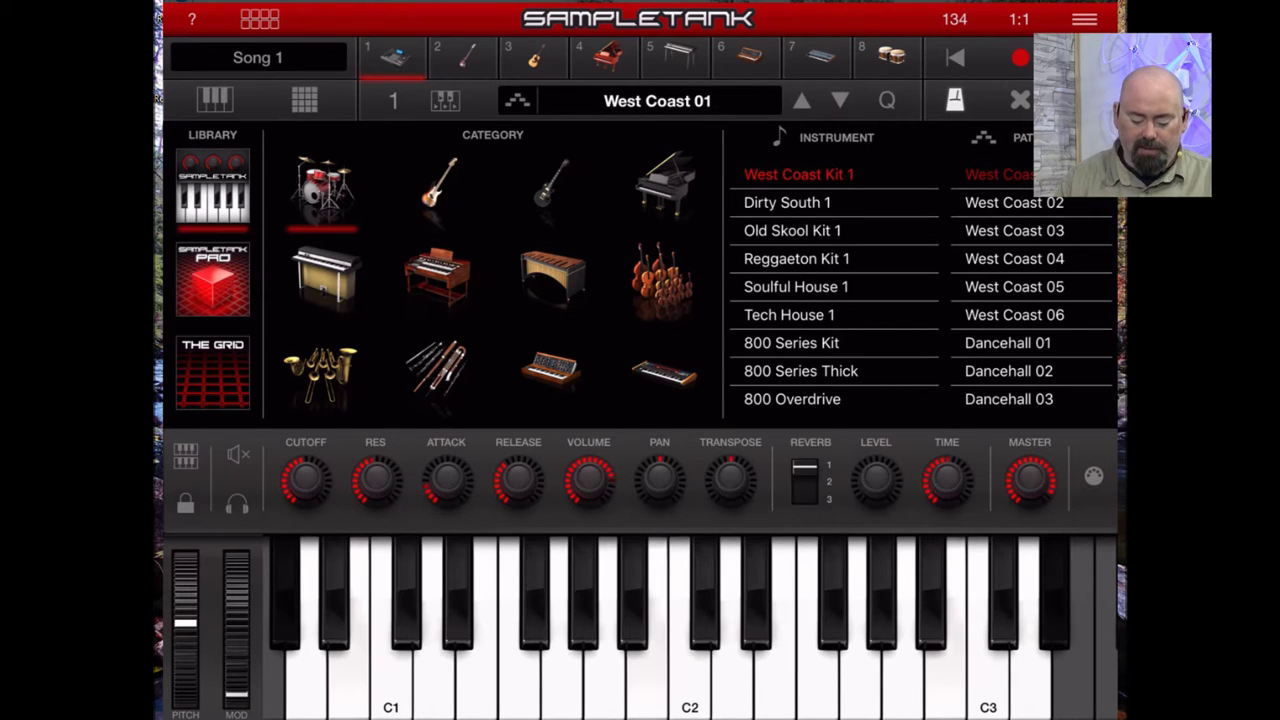
Look at the list of saved songs and the overview of all eight parts
click(647, 685)
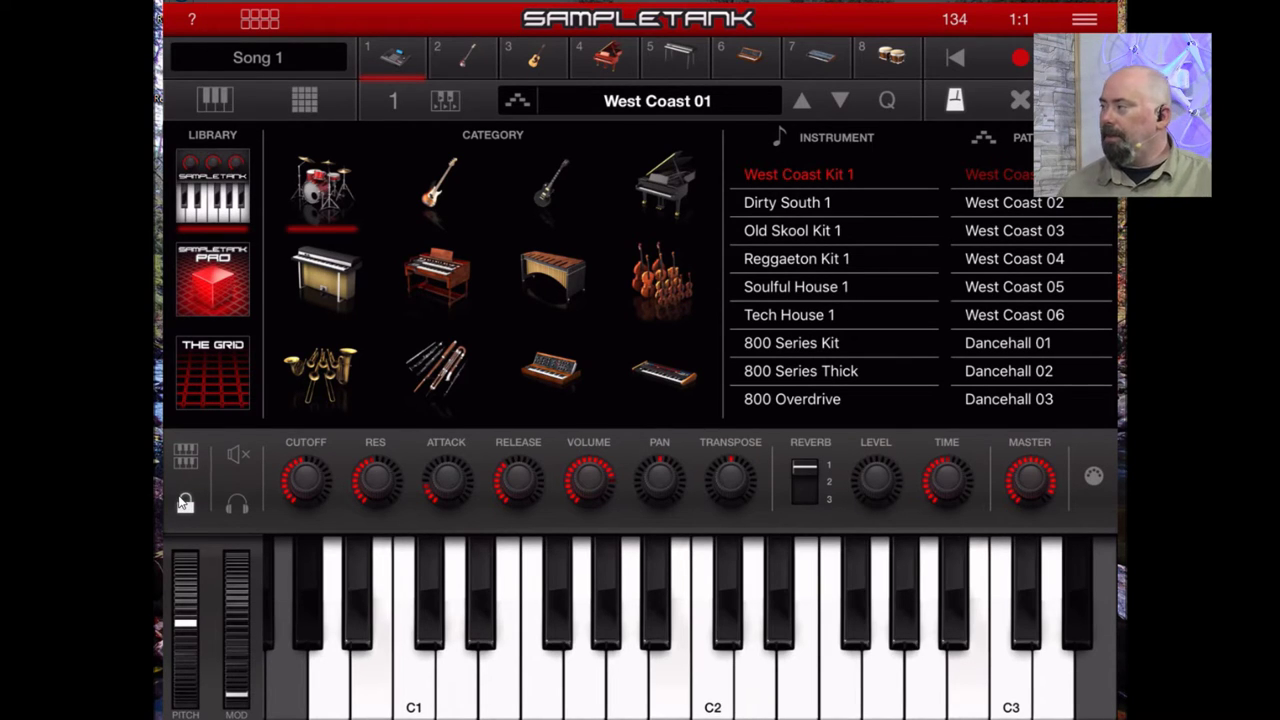
click(313, 60)
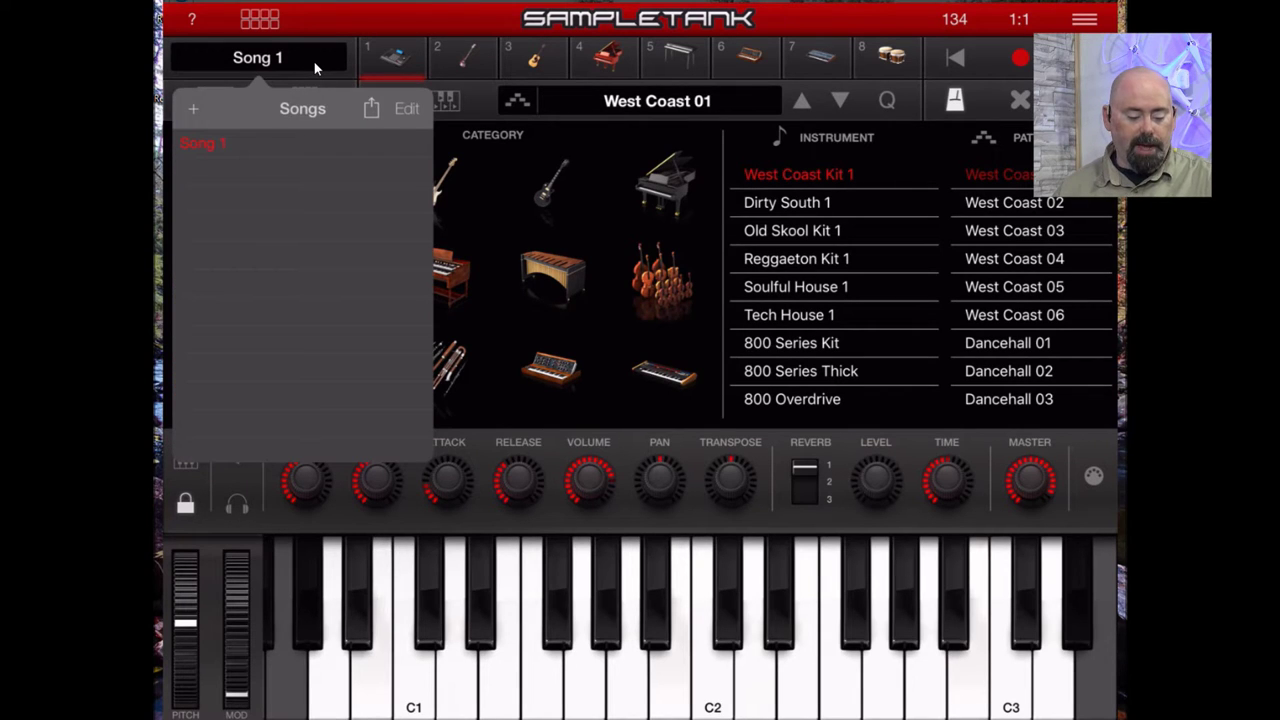
click(313, 60)
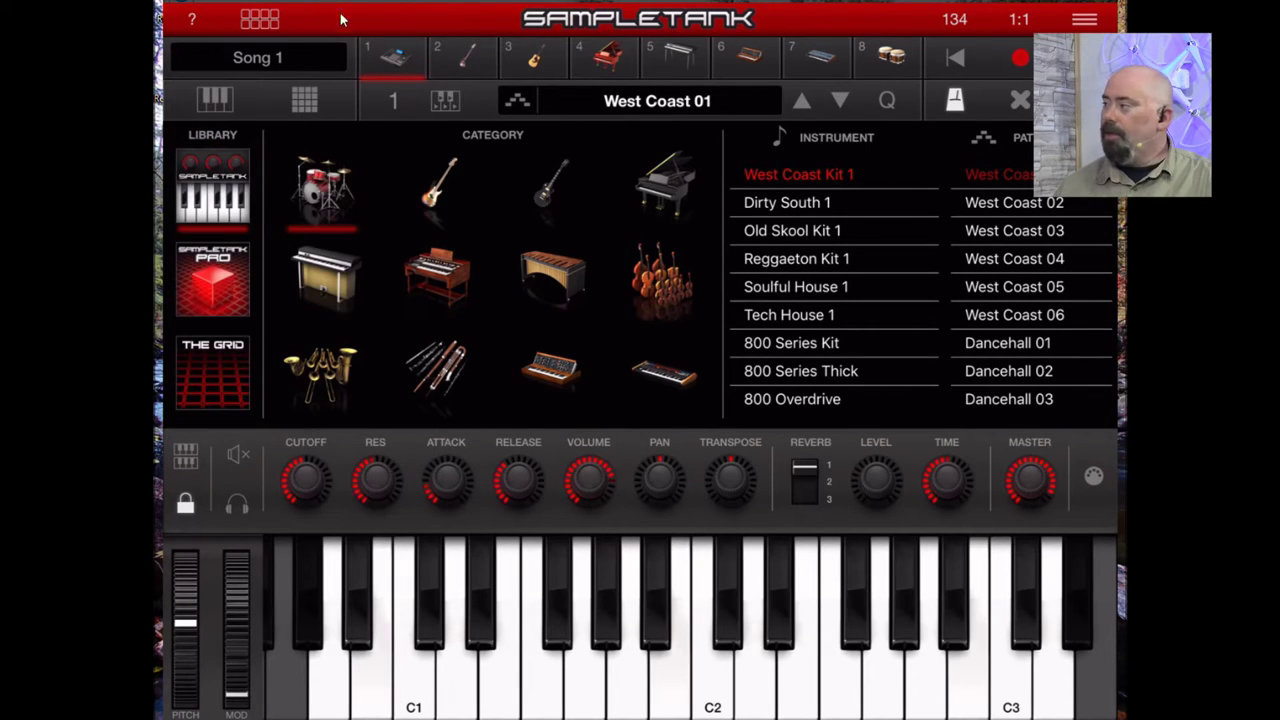
click(275, 20)
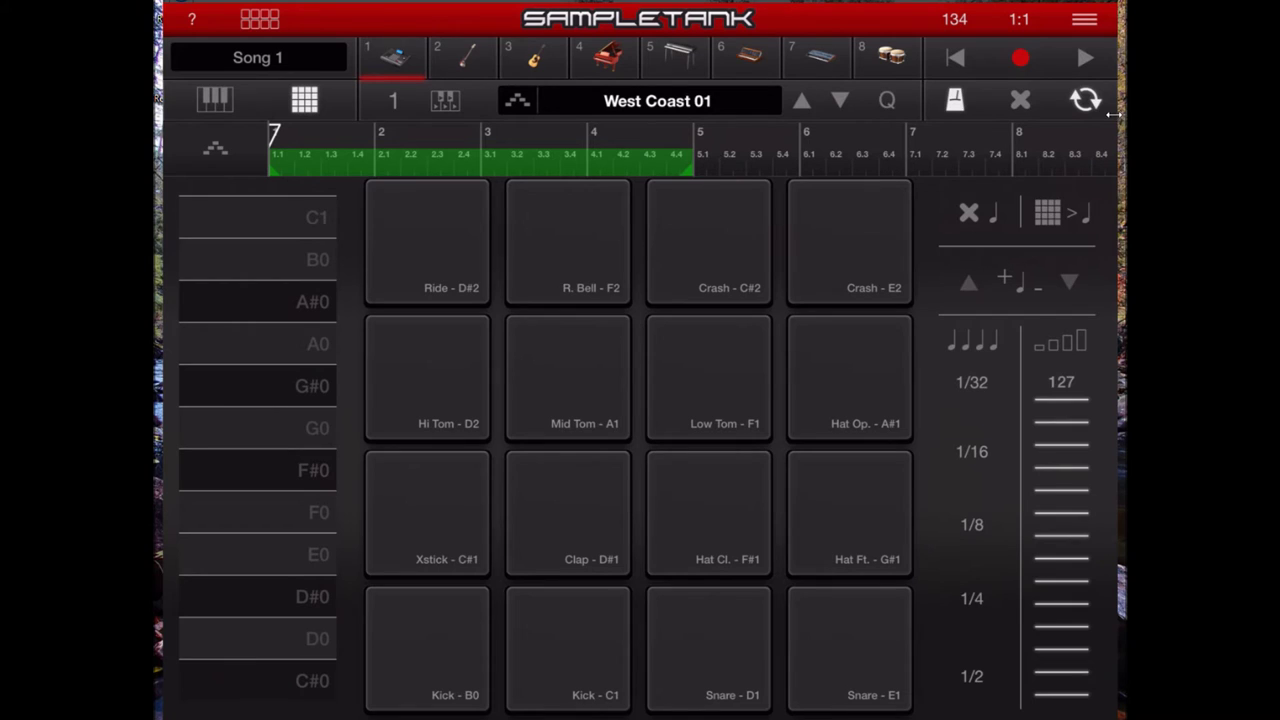
Examine the loop range on the pad view's timeline and the list of saved songs
click(1085, 100)
mouse_move(693, 168)
mouse_down()
mouse_move(812, 168)
mouse_move(679, 168)
mouse_move(694, 168)
mouse_up()
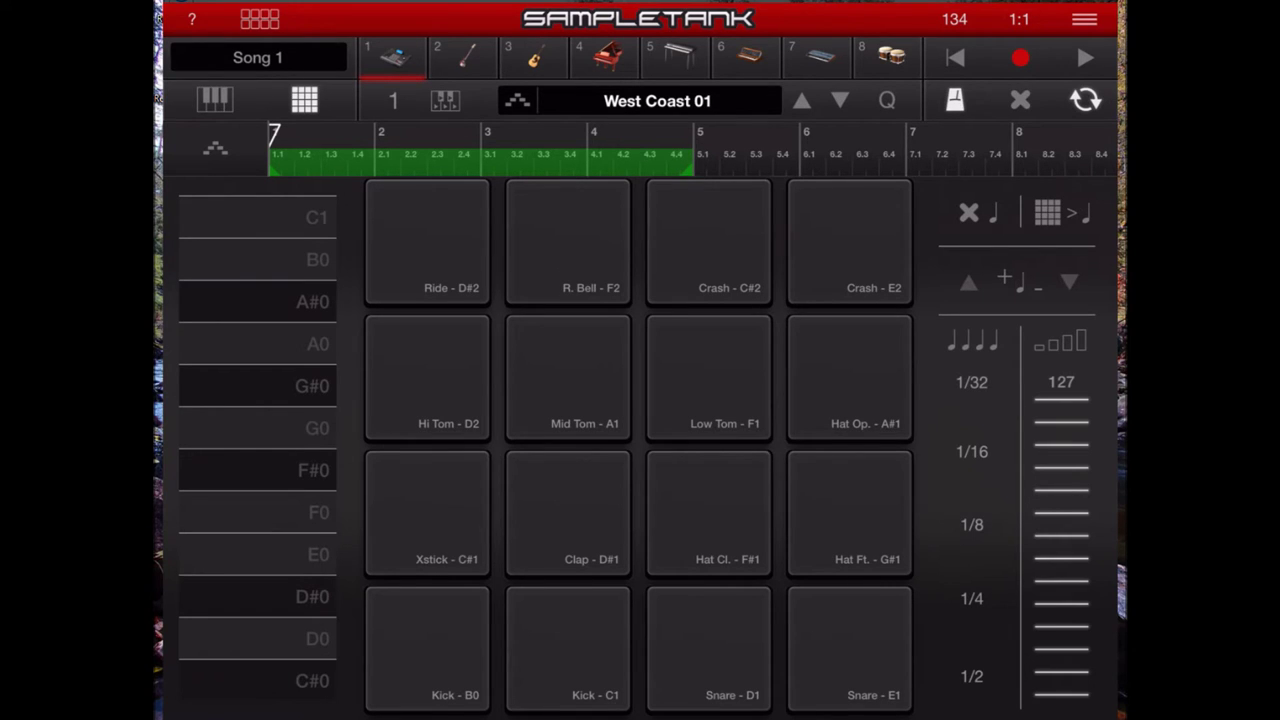
click(304, 61)
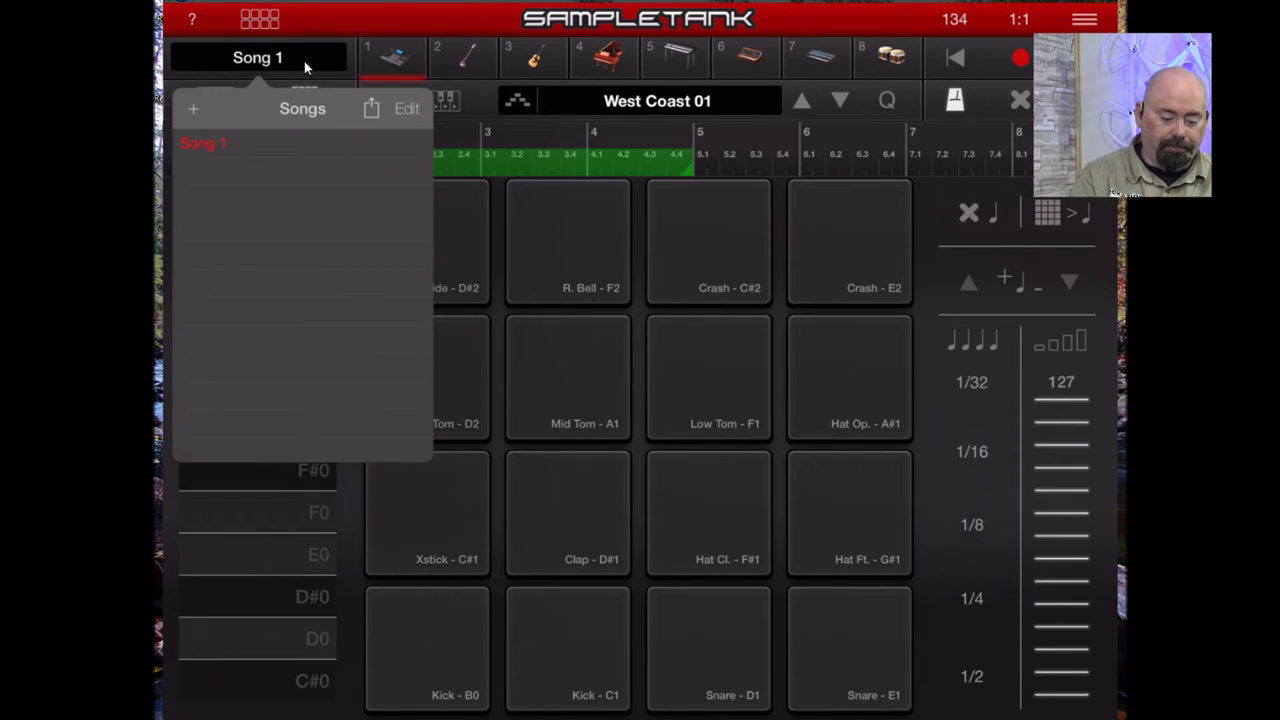
click(304, 61)
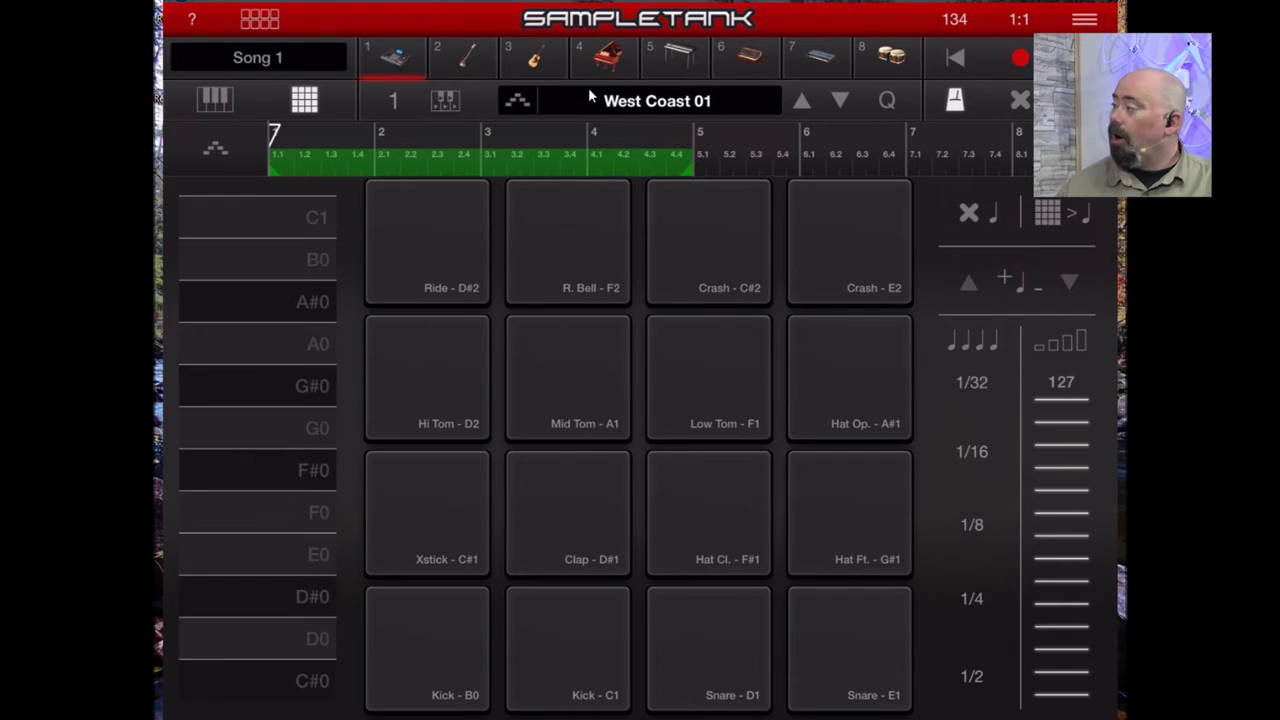
Load the Acoustic Kit drum instrument on part 1
click(540, 63)
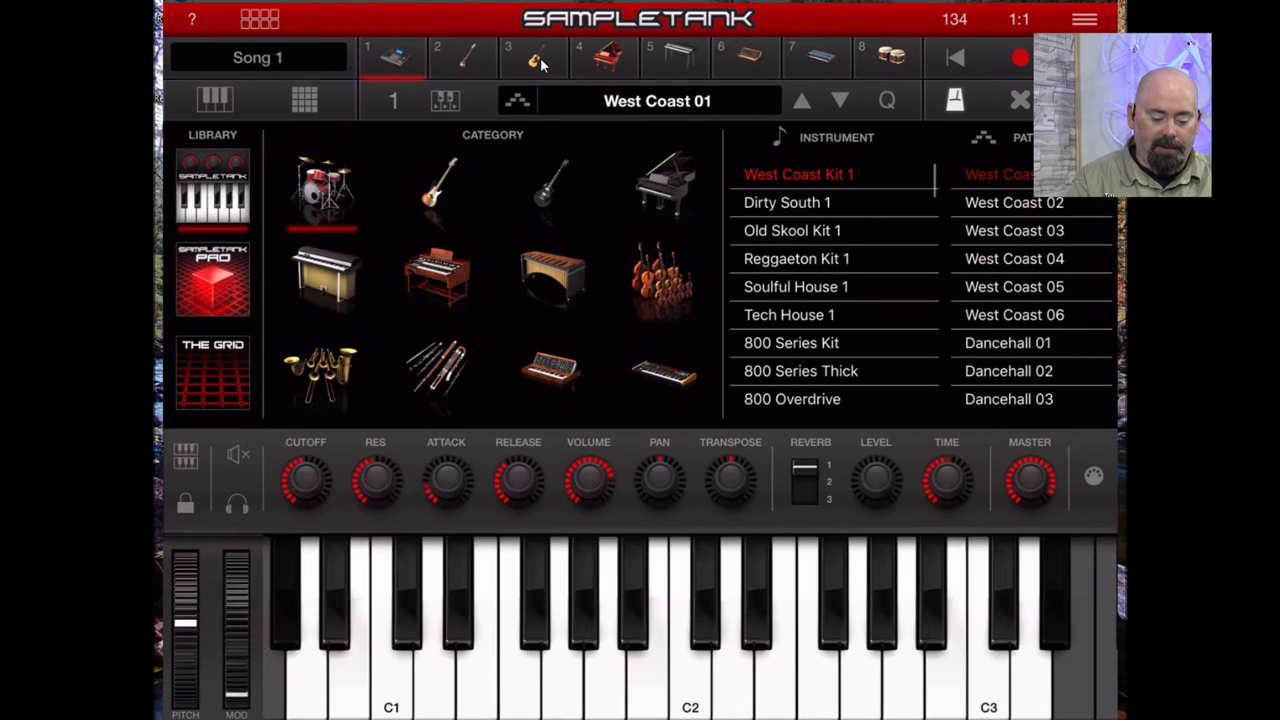
scroll(834, 290, down, 5)
click(784, 285)
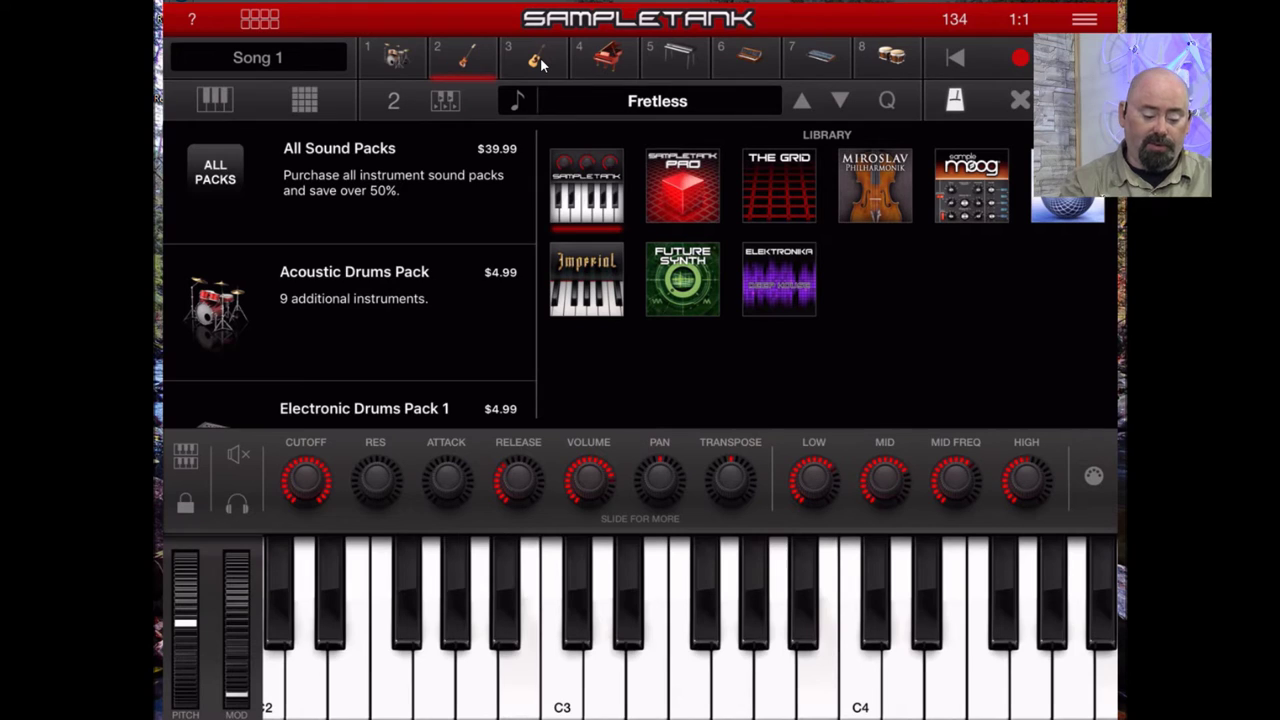
Browse the purchasable sound packs and the additional instrument libraries
scroll(349, 275, down, 2)
scroll(349, 275, up, 2)
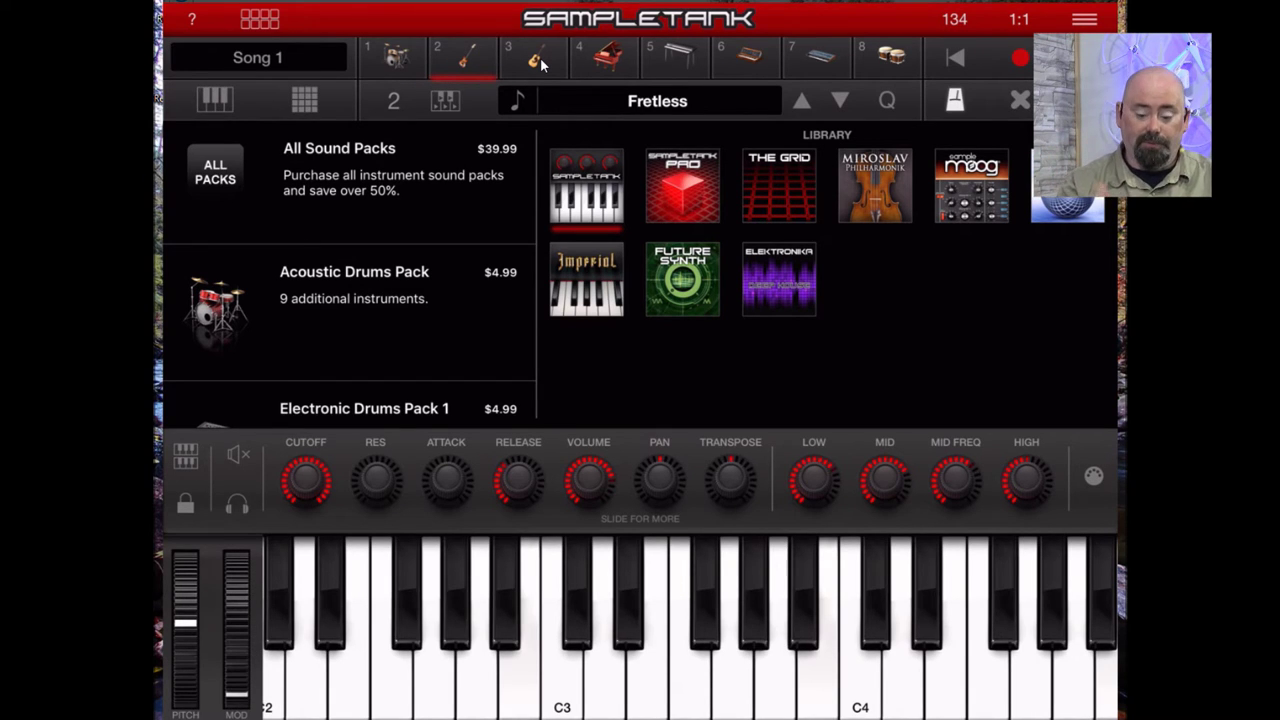
scroll(640, 275, right, 3)
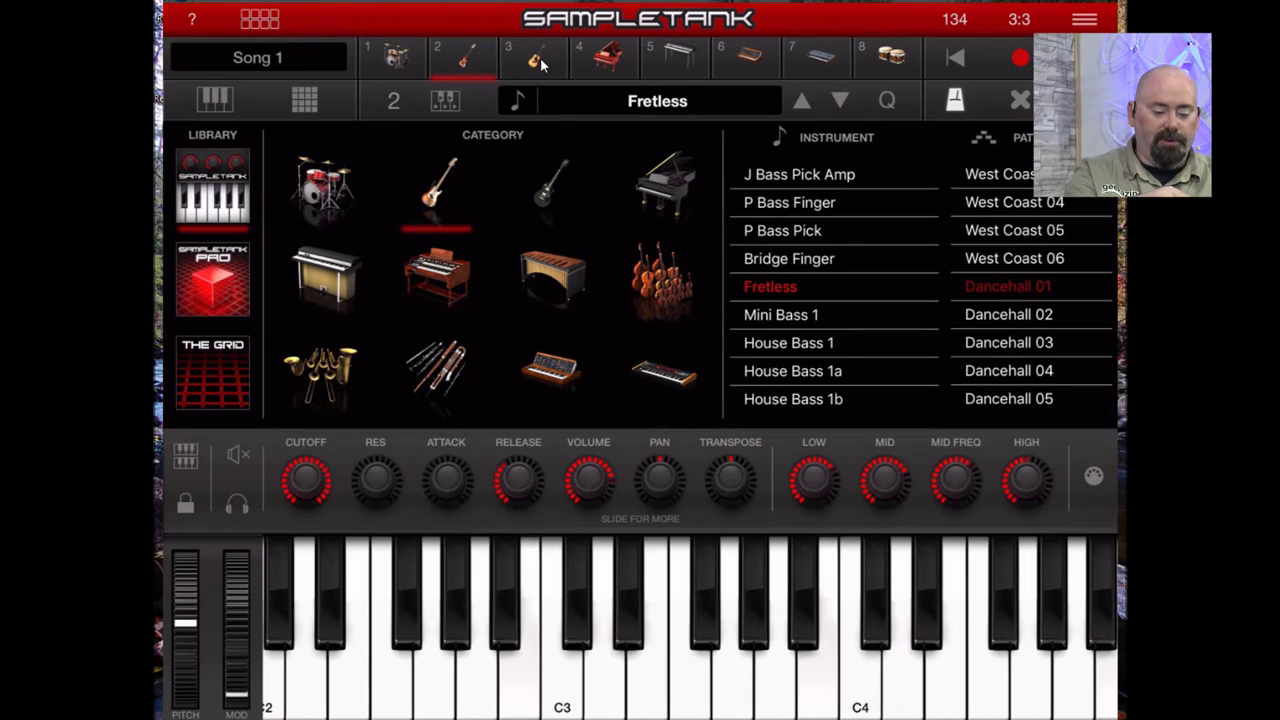
Lower the device's audio volume
key(XF86AudioLowerVolume)
key(XF86AudioLowerVolume)
key(XF86AudioLowerVolume)
key(XF86AudioLowerVolume)
key(XF86AudioLowerVolume)
key(XF86AudioLowerVolume)
key(XF86AudioLowerVolume)
key(XF86AudioLowerVolume)
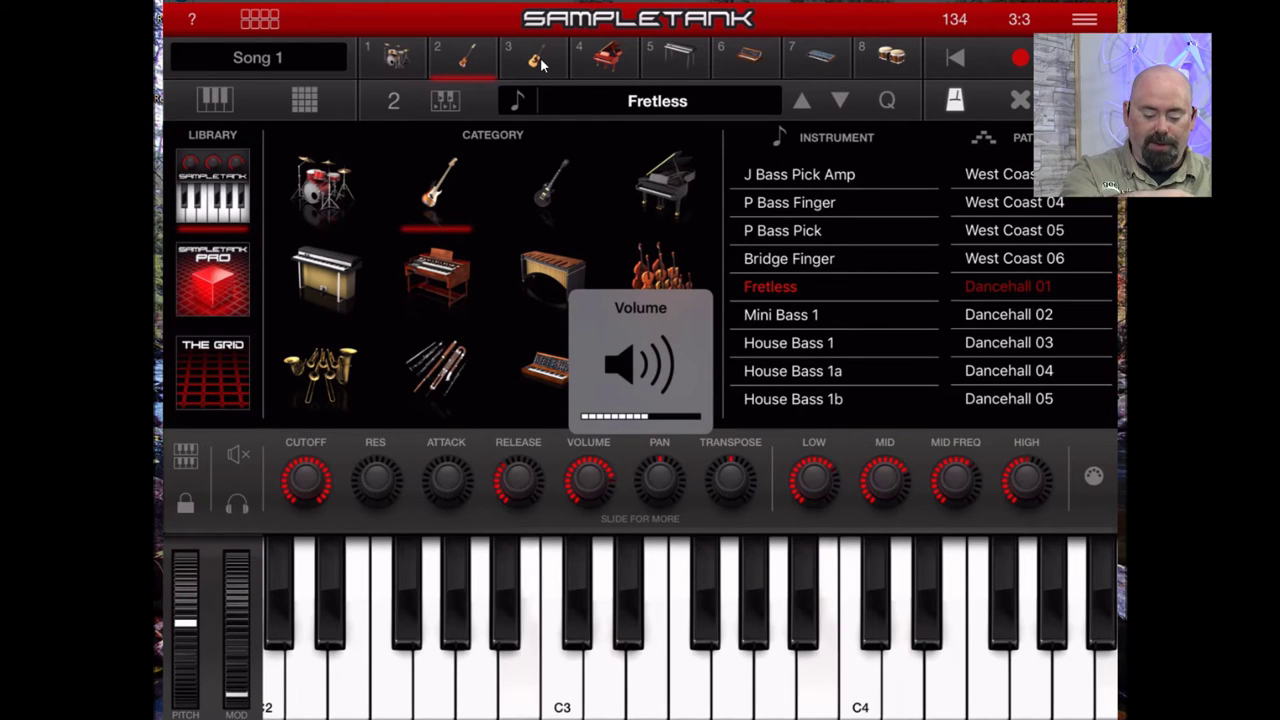
key(XF86AudioLowerVolume)
key(XF86AudioLowerVolume)
key(XF86AudioLowerVolume)
key(XF86AudioLowerVolume)
key(XF86AudioLowerVolume)
key(XF86AudioLowerVolume)
key(XF86AudioLowerVolume)
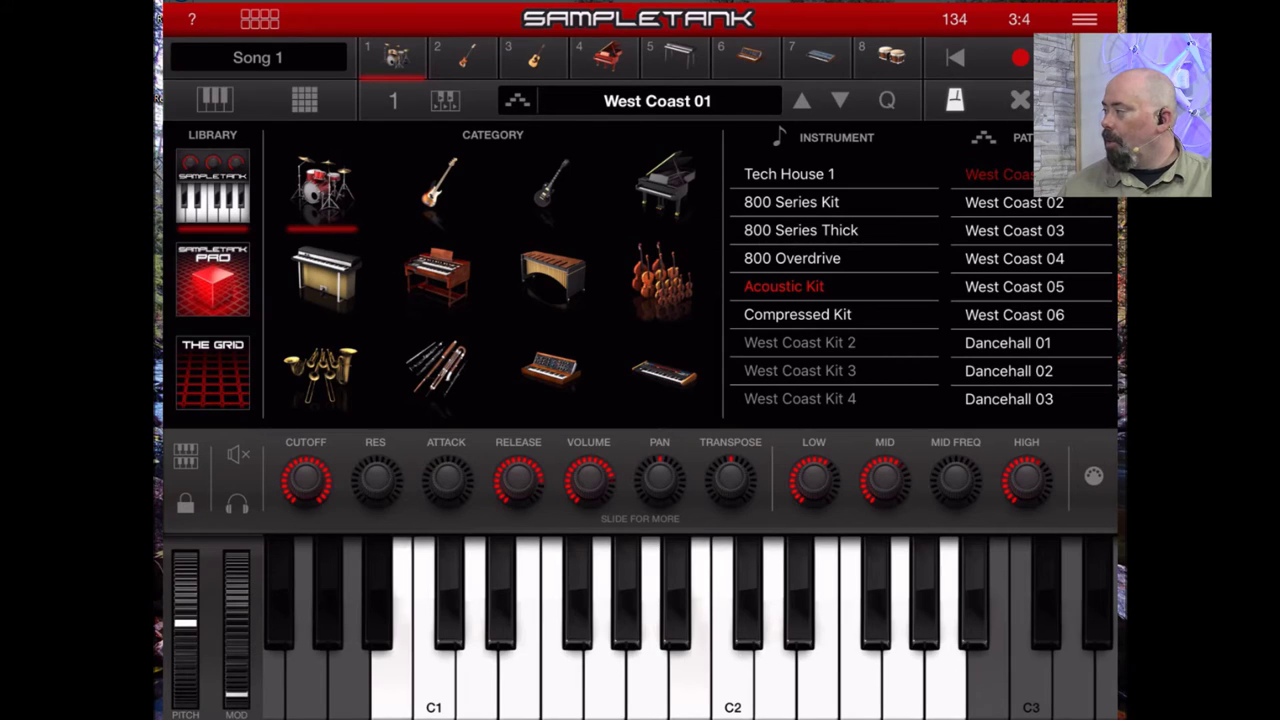
Assign the Dancehall 01 pattern to drum part 1 and load Grand Piano Warm on part 4
click(1040, 345)
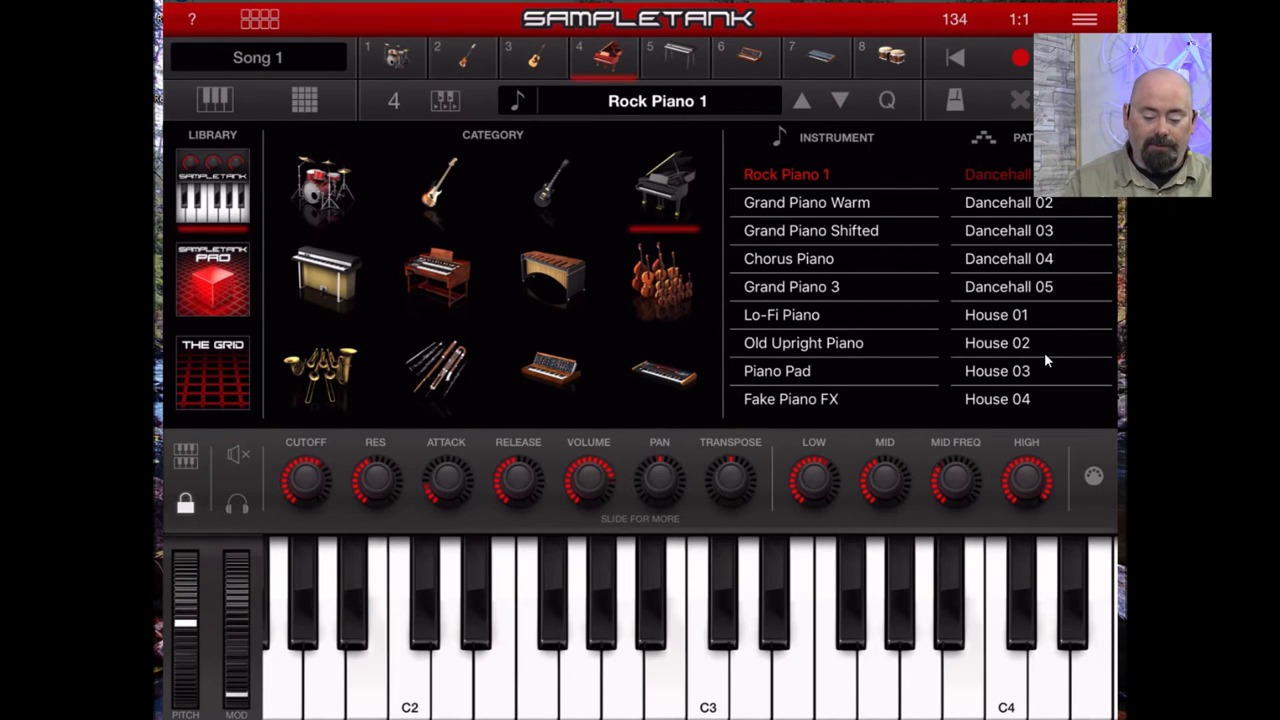
key(Down)
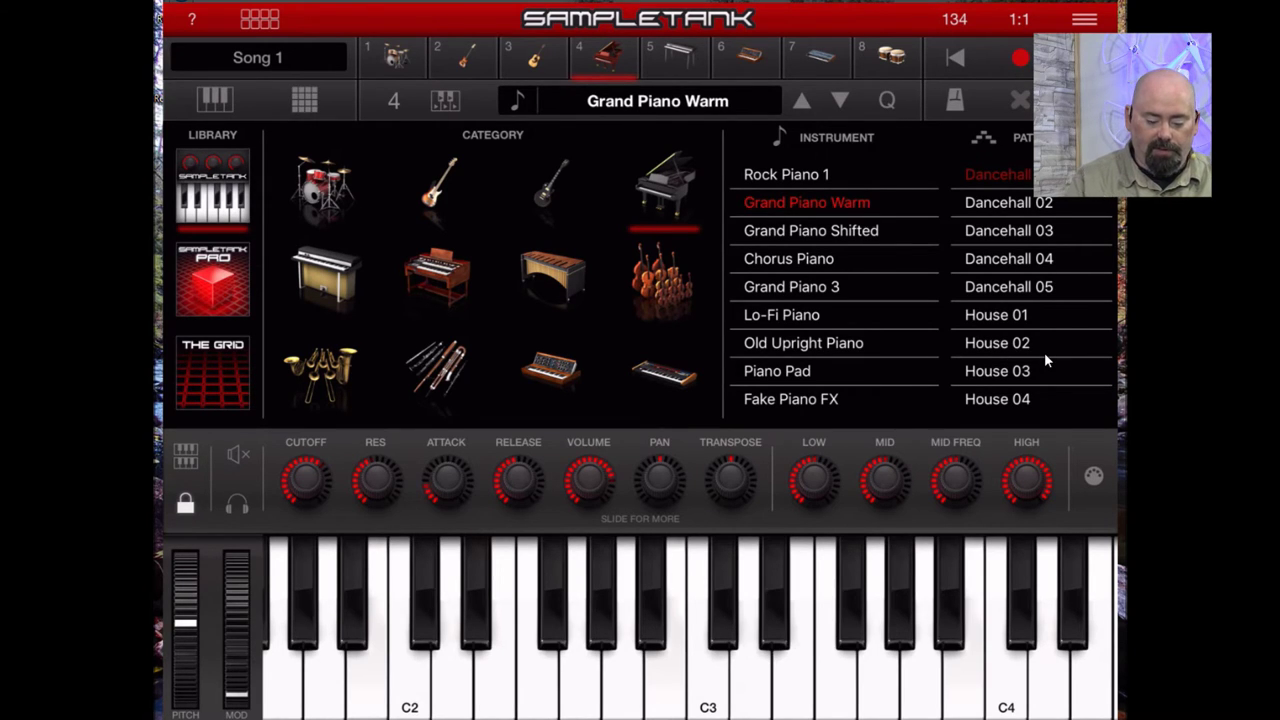
Return to drum part 1, enable its keyboard pattern triggers for Dancehall 01 and turn them off again
key(Left)
key(Left)
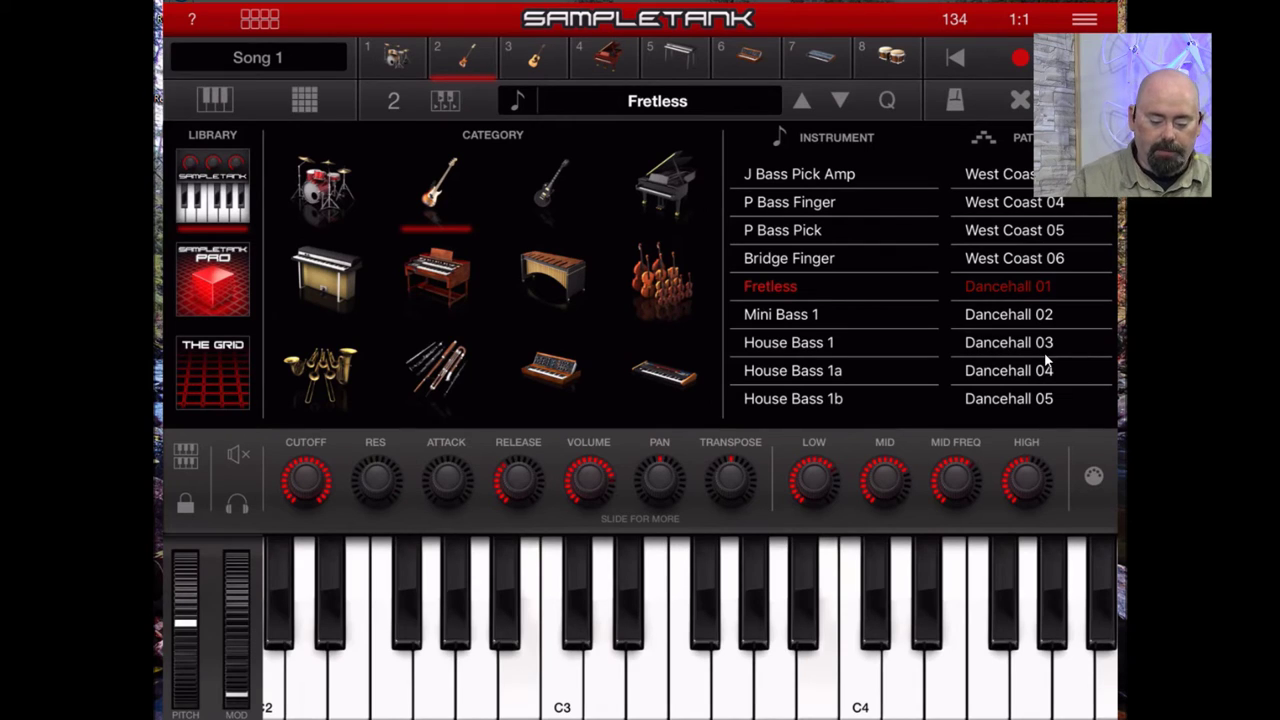
key(Left)
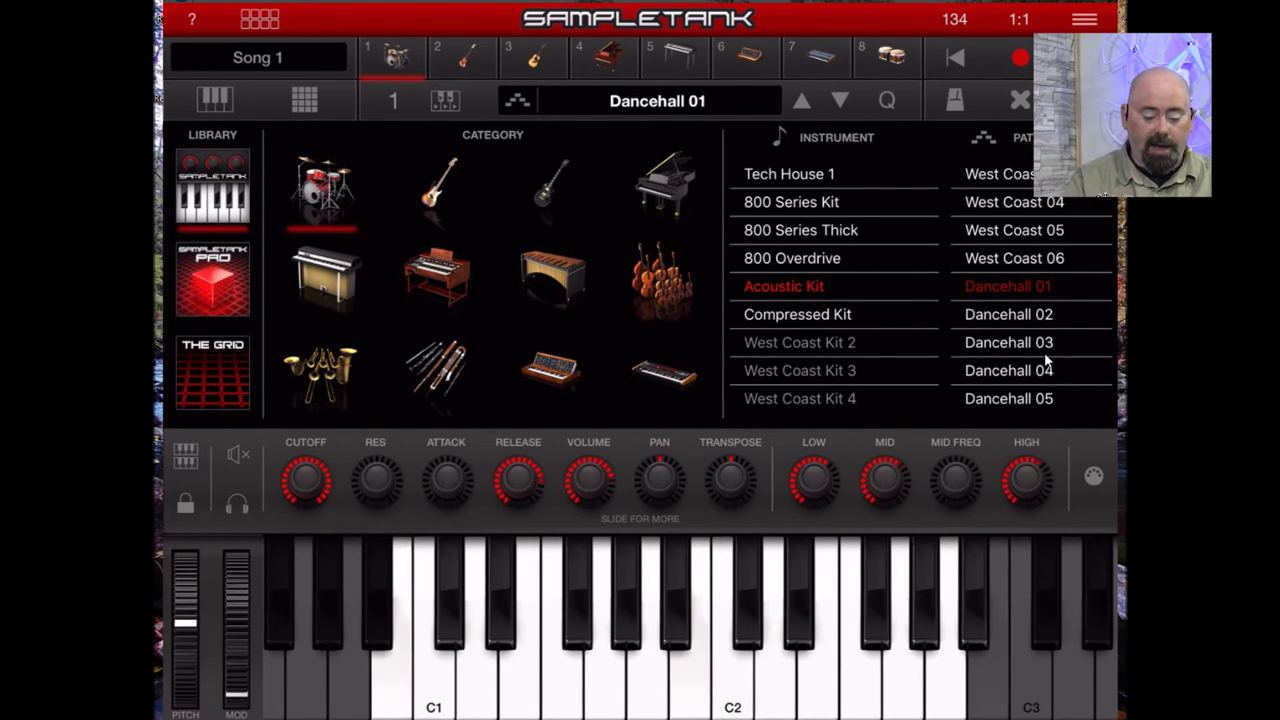
click(445, 100)
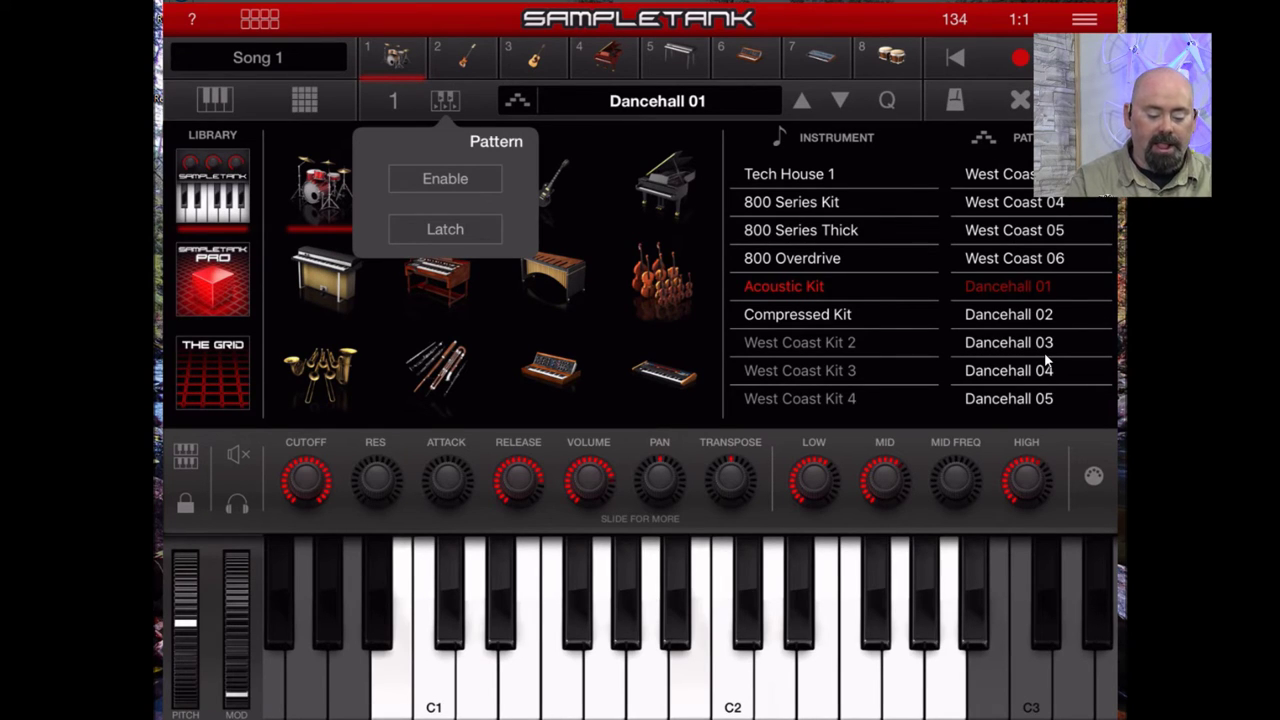
click(445, 178)
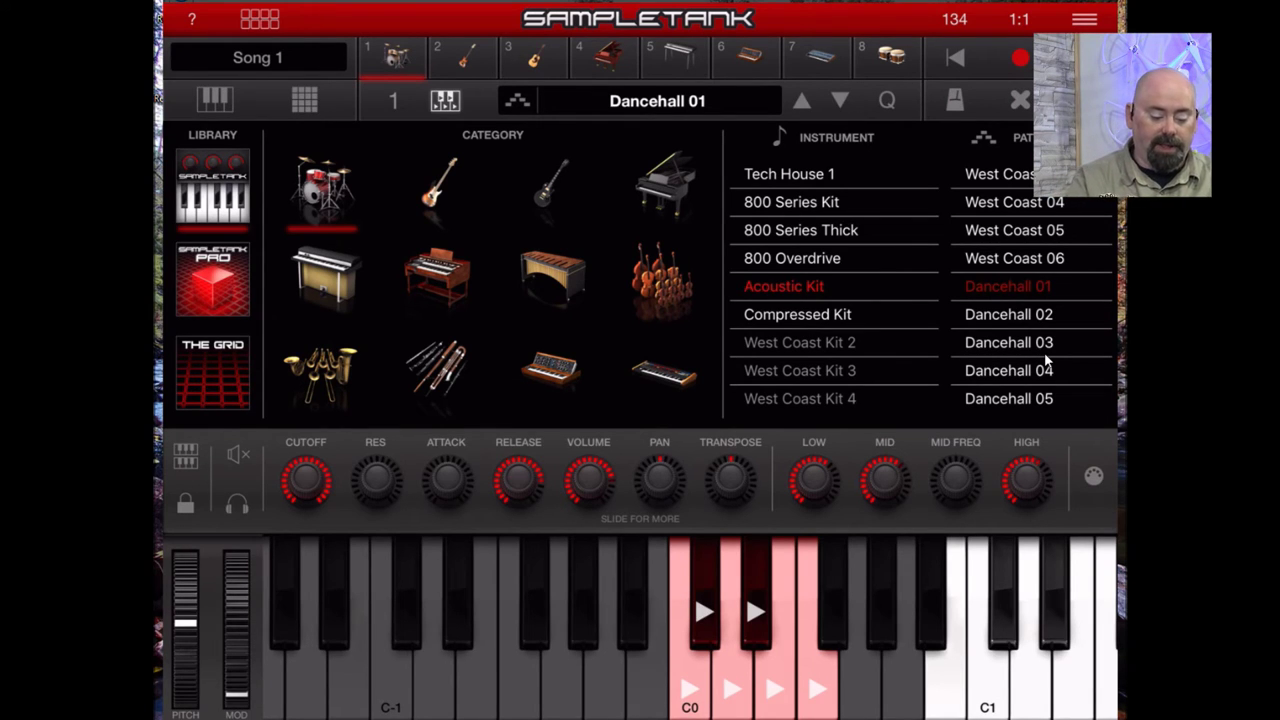
click(445, 100)
click(445, 178)
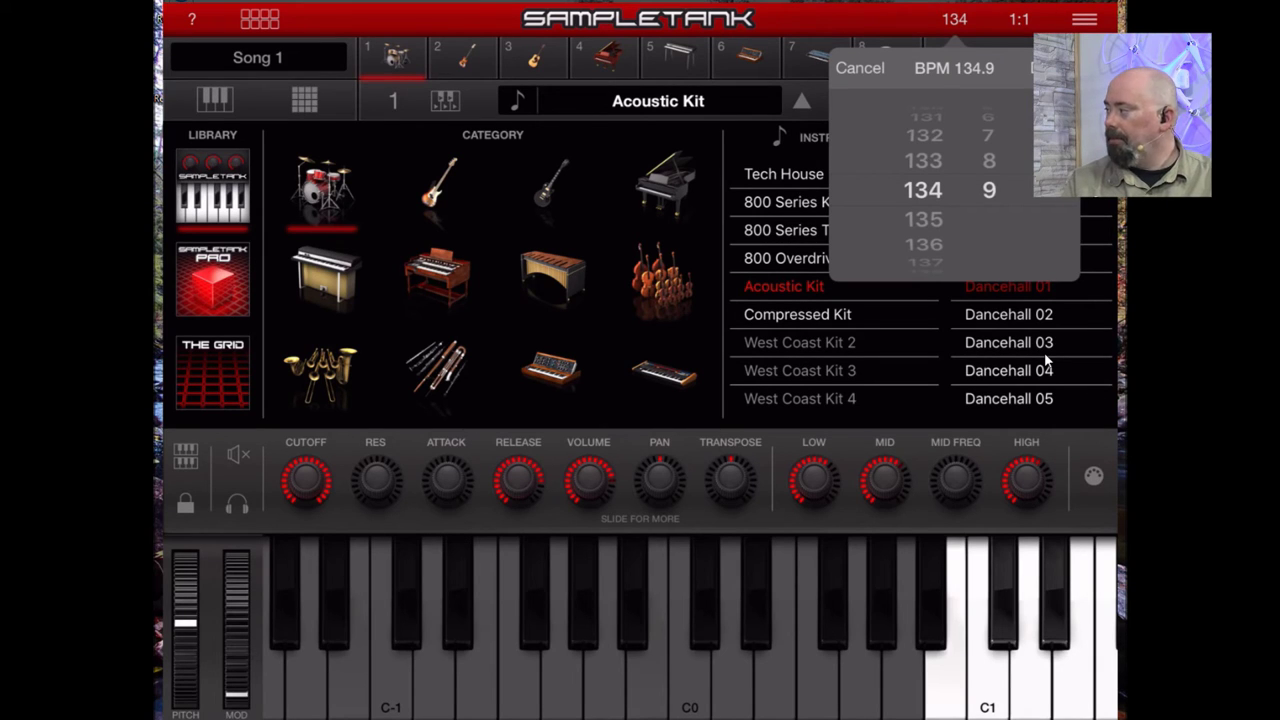
Set the song tempo to 132.4 BPM
scroll(923, 190, up, 2)
scroll(989, 190, up, 2)
scroll(989, 190, up, 3)
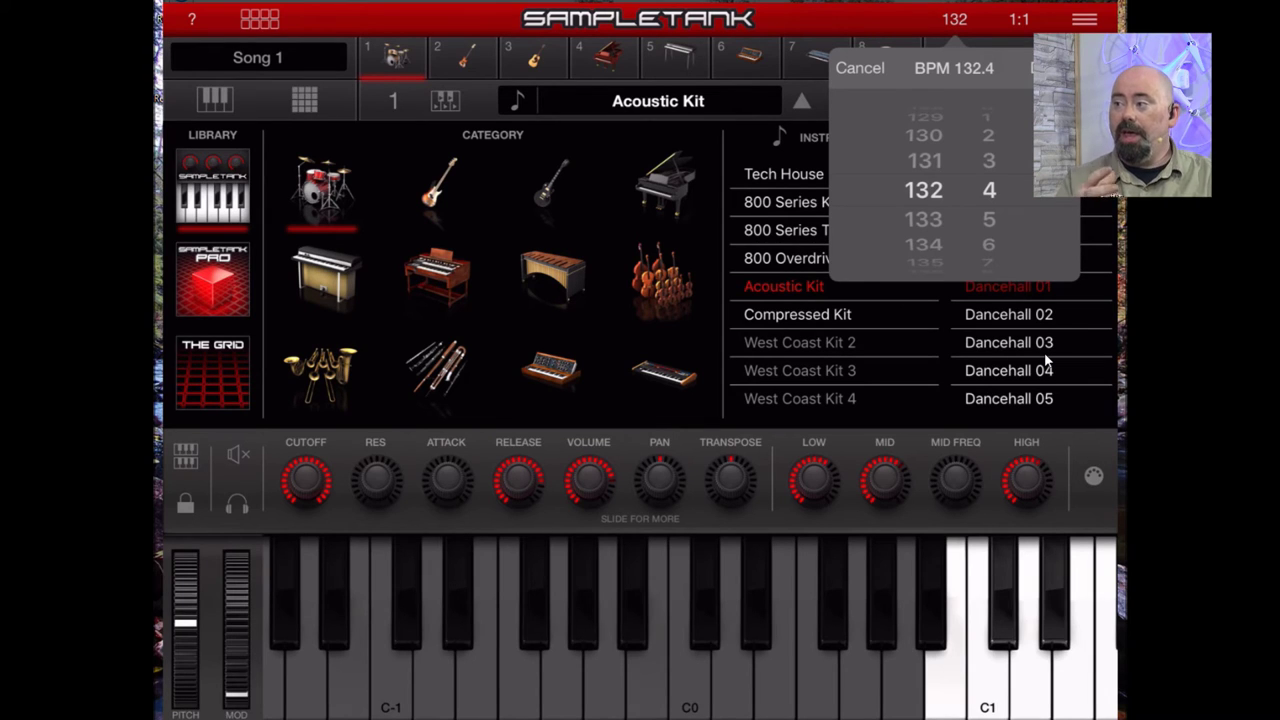
key(Escape)
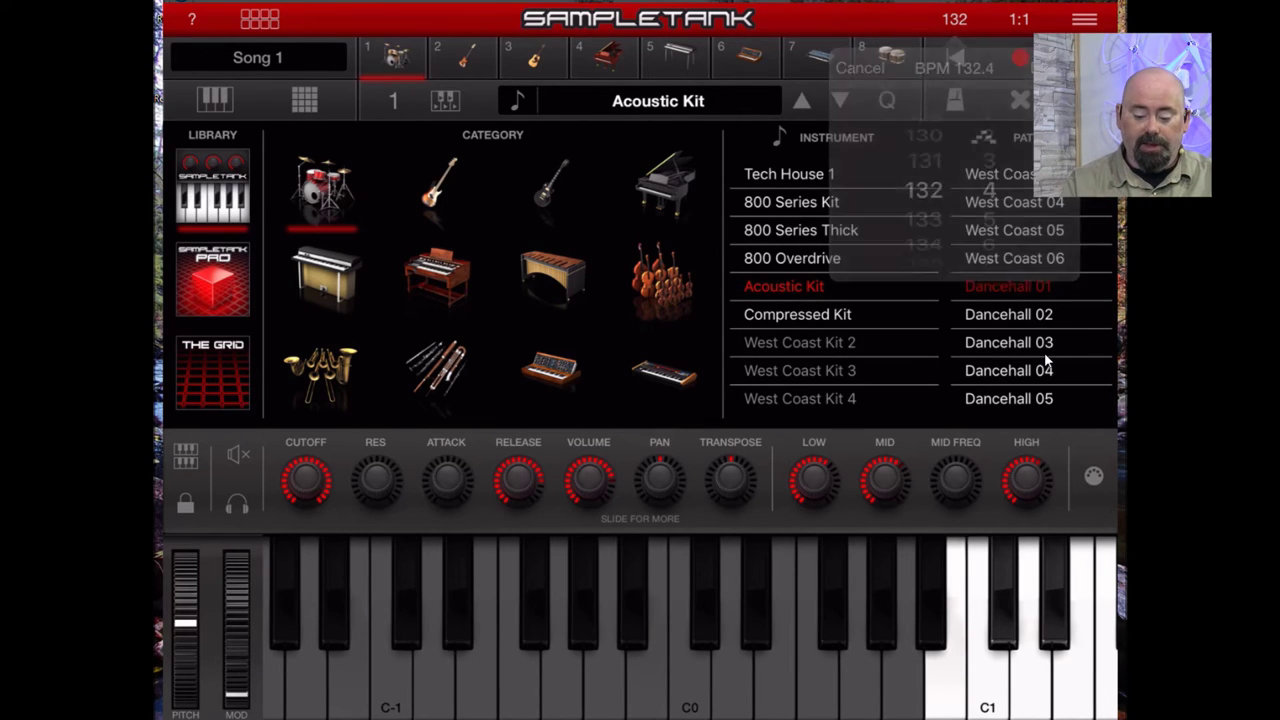